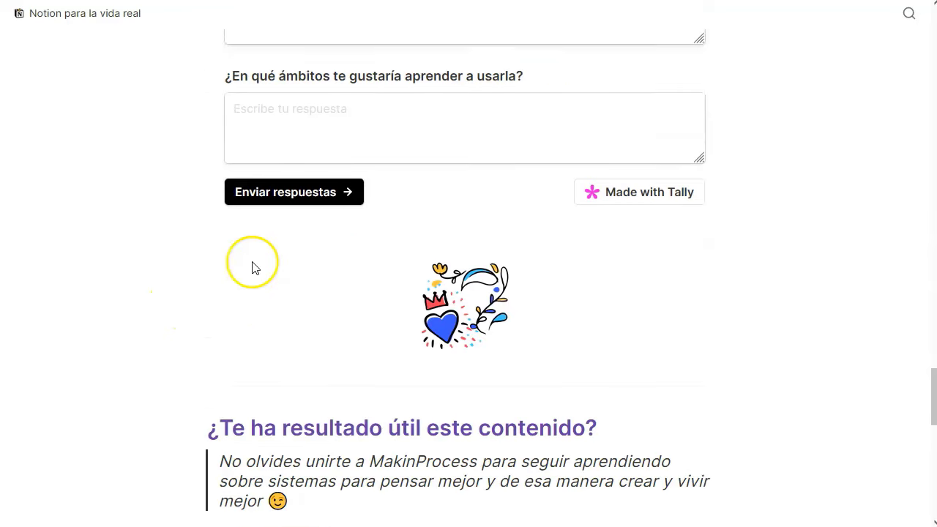
Open the Pomodoro Room - Work Focus Productivity page from the workspace's private pages
scroll(118, 373, "down", 2)
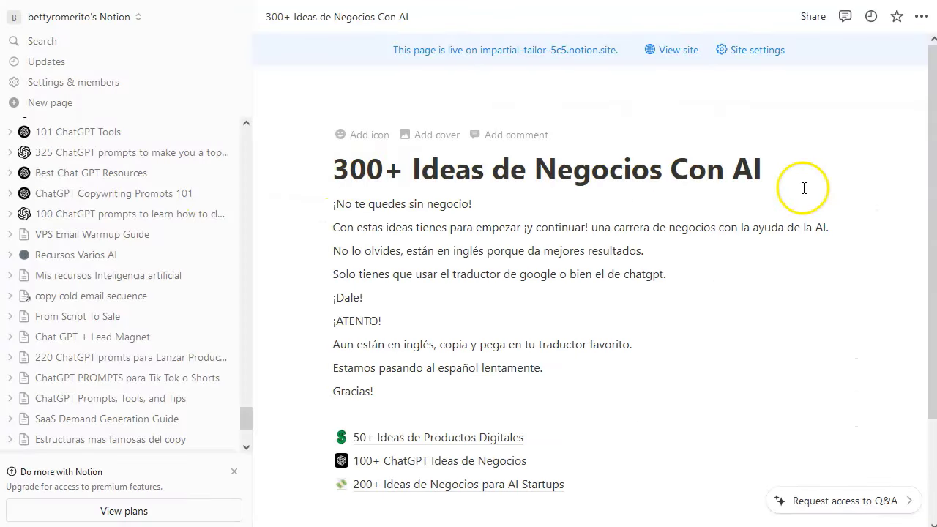
scroll(494, 272, "down", 2)
scroll(134, 242, "up", 5)
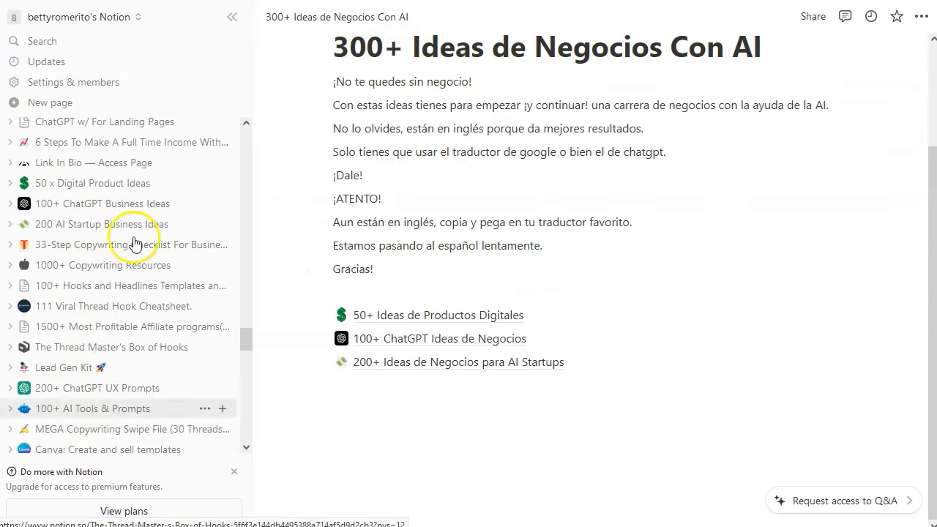
scroll(82, 311, "up", 20)
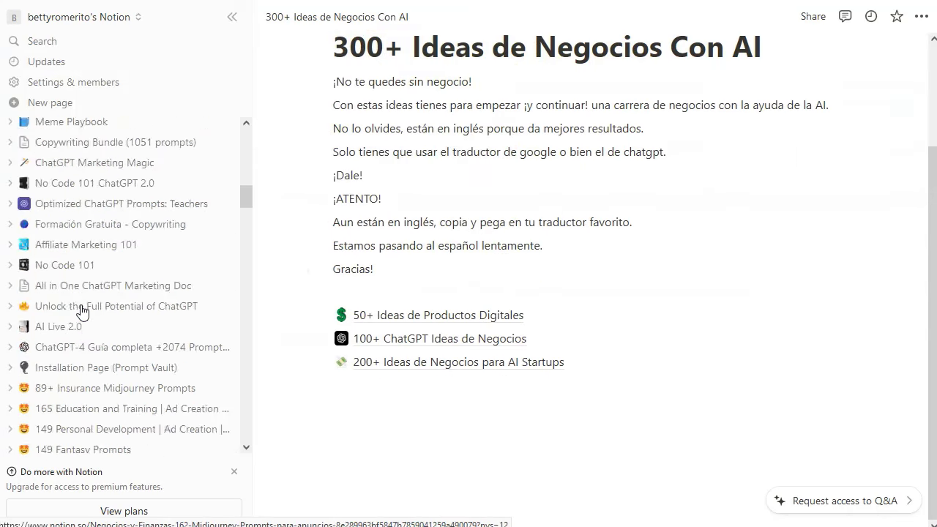
scroll(82, 311, "up", 2)
scroll(82, 311, "down", 5)
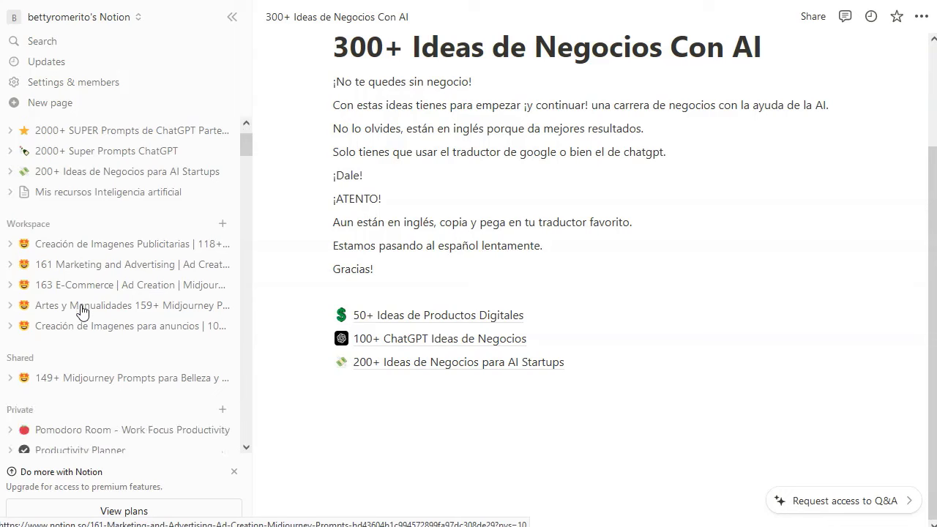
left_click(51, 294)
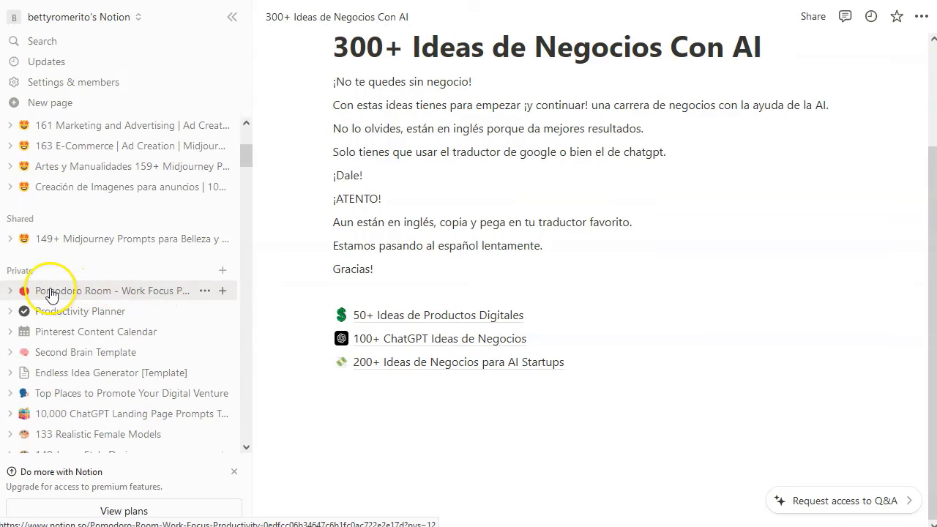
left_click(82, 296)
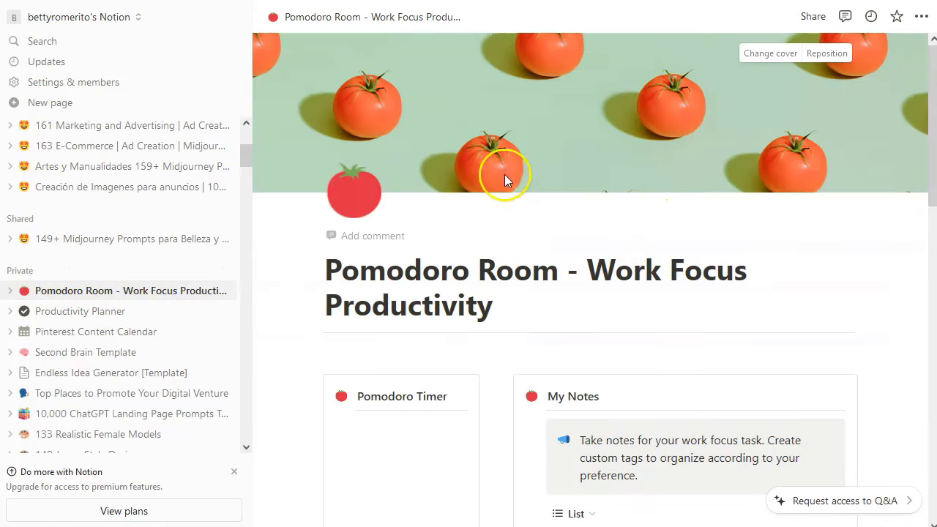
Start the countdown in the Pomodoro Timer section of the page
scroll(410, 205, "down", 3)
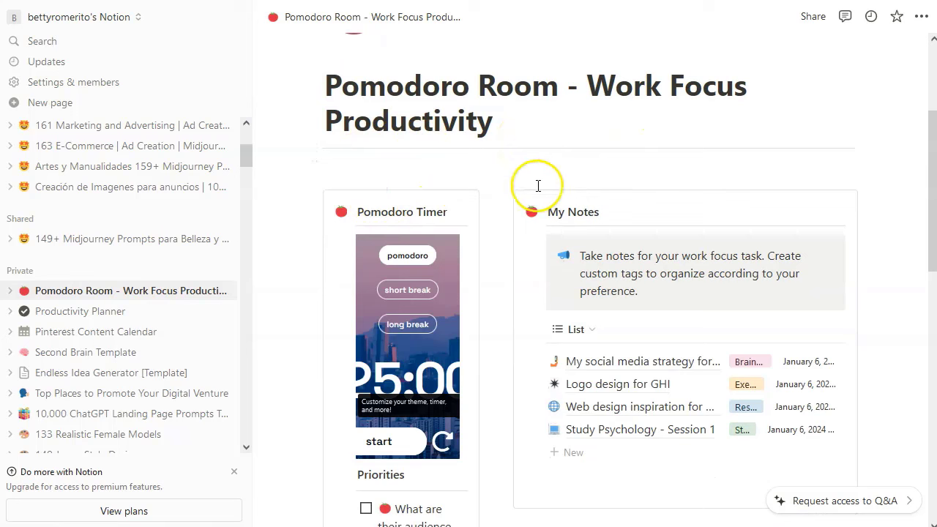
scroll(392, 355, "down", 2)
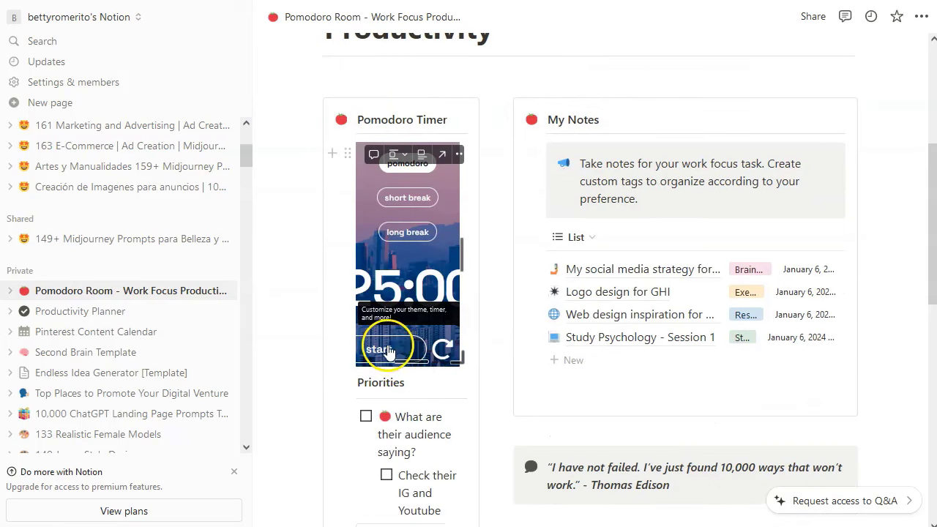
left_click(382, 352)
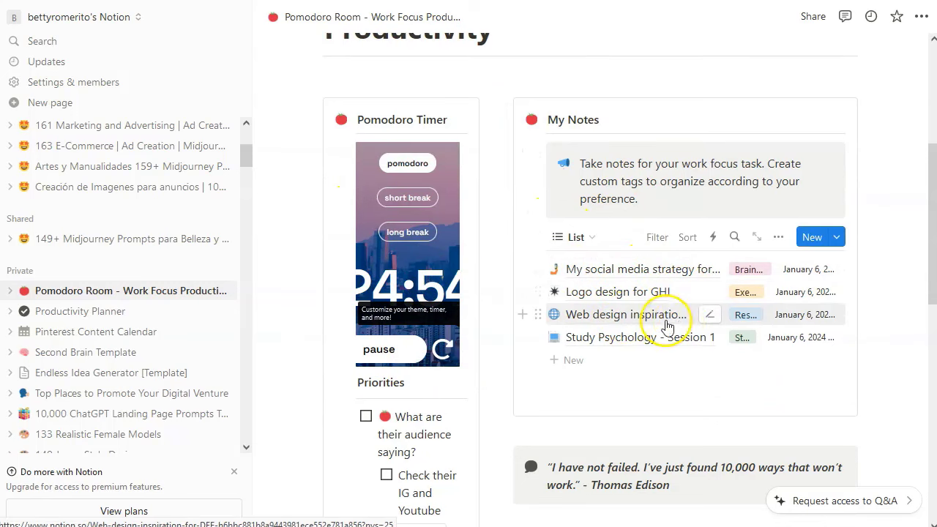
Add the to-do "grba el video de youtube para lunes" to the Priorities list
scroll(370, 379, "down", 1)
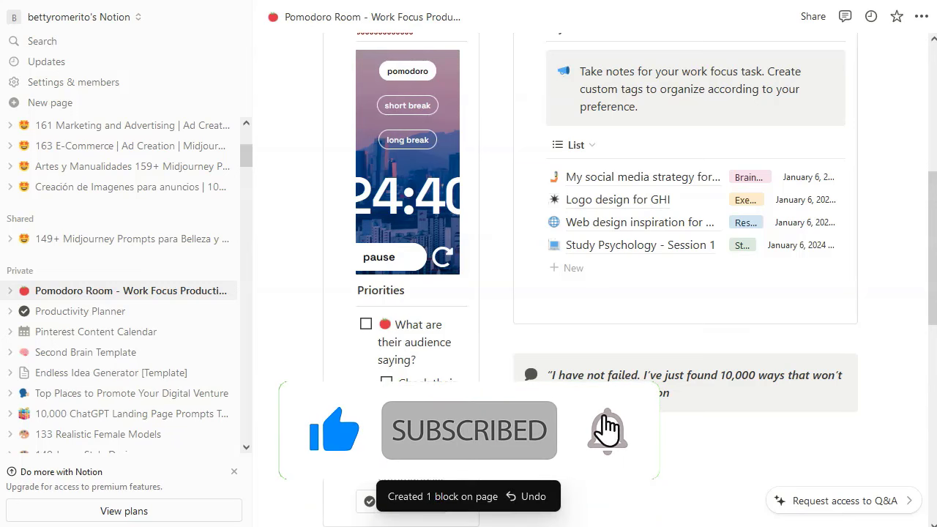
scroll(408, 278, "down", 3)
left_click(411, 260)
type("grba")
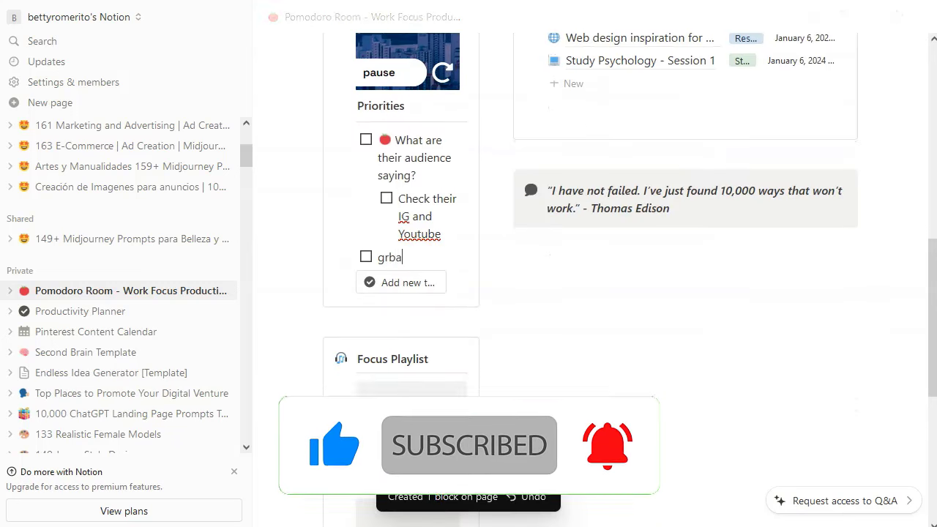
type(" el video de youtub")
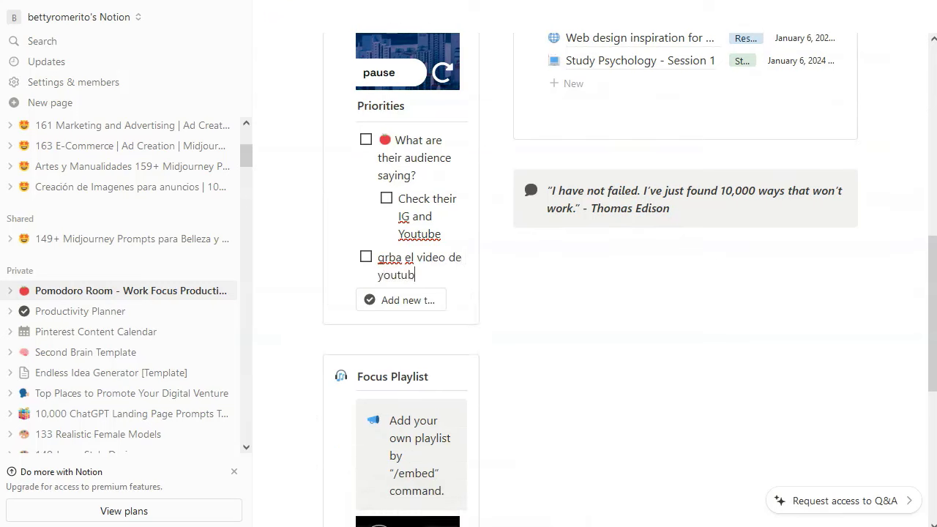
type("e para lunes")
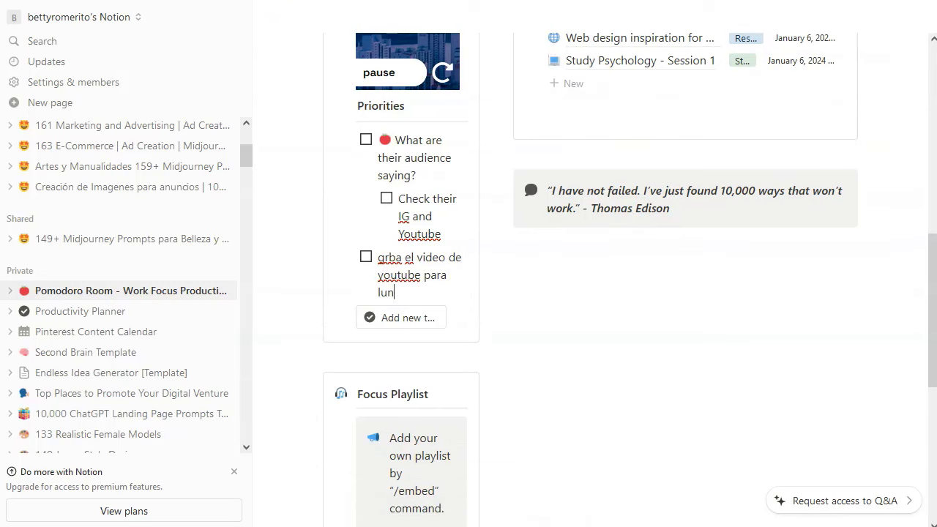
Check off the audience question and its IG and Youtube subtask under Priorities, and add another empty to-do
left_click(366, 140)
left_click(386, 200)
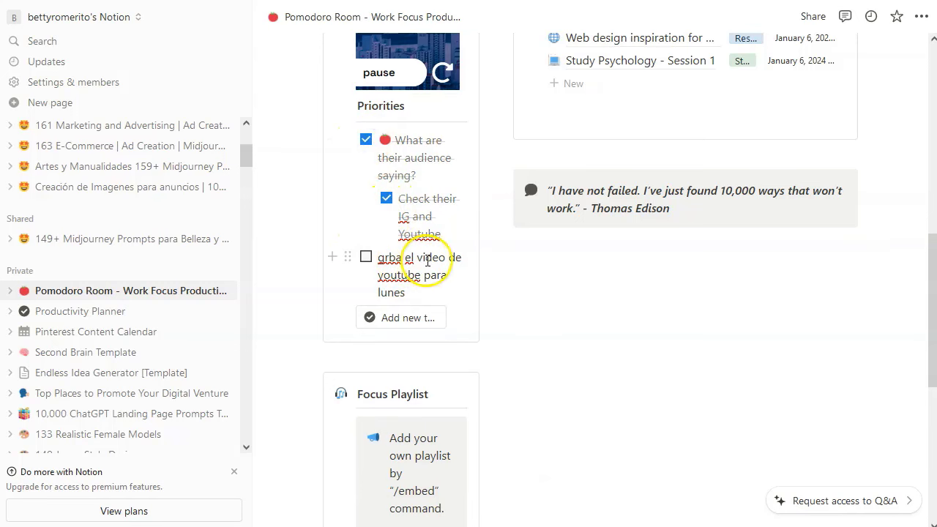
left_click(400, 322)
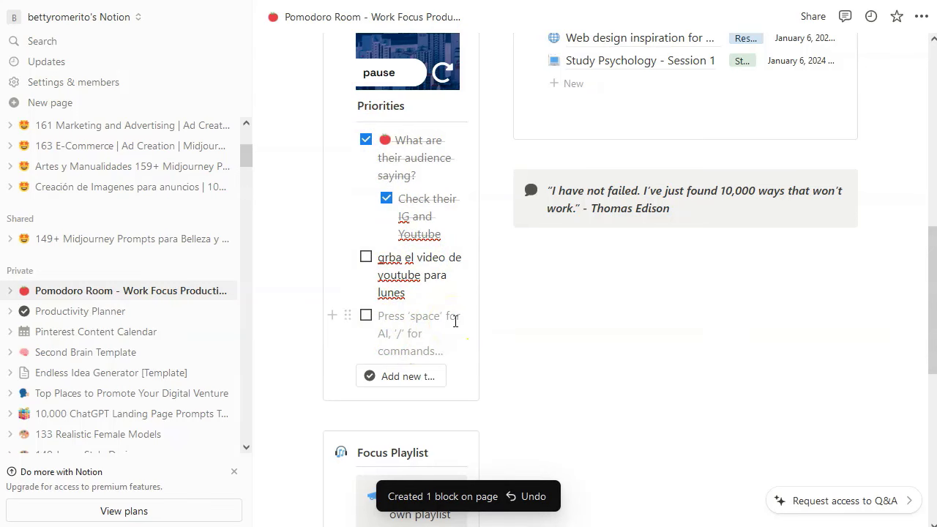
View the "Web design inspiration for DEF" note from My Notes and return to the Pomodoro Room page
left_click(623, 320)
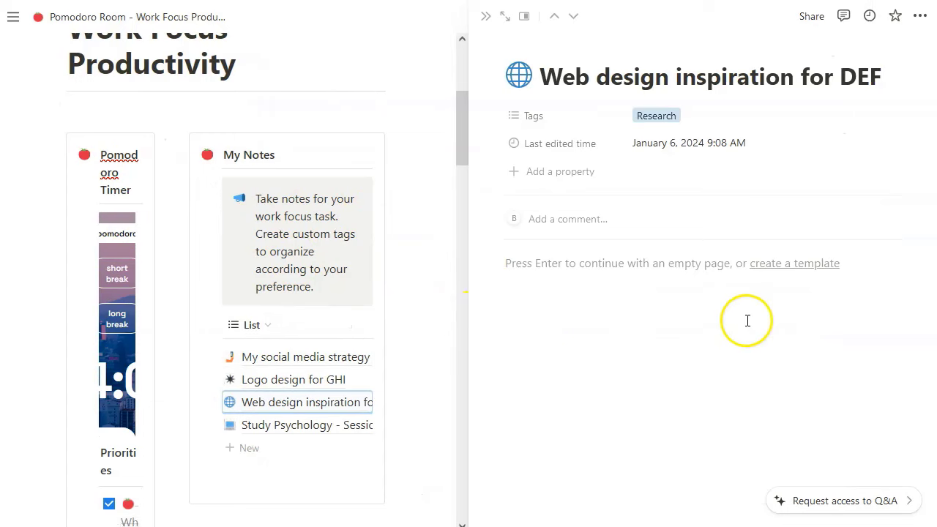
left_click(433, 252)
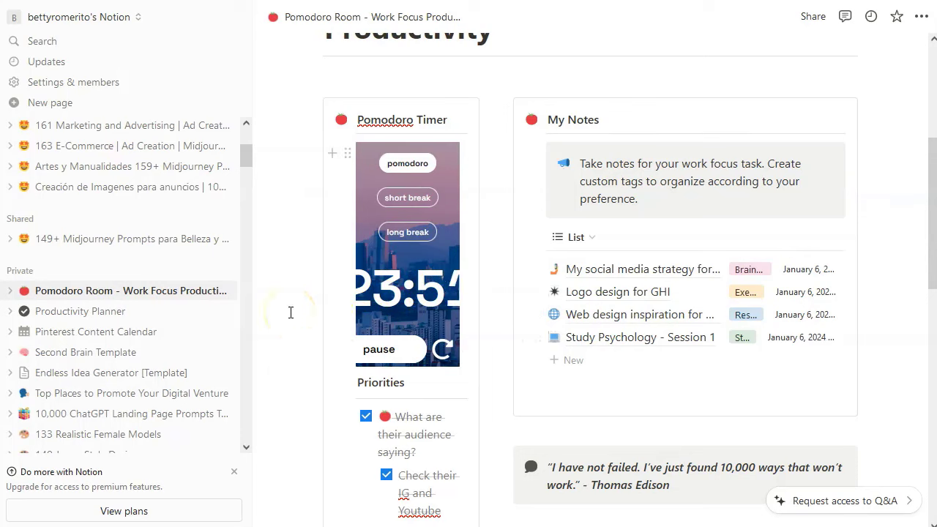
Open the Productivity Planner page, enter "crear video yt" as the first Monday to-do in the Simple Planner and check it off
left_click(103, 315)
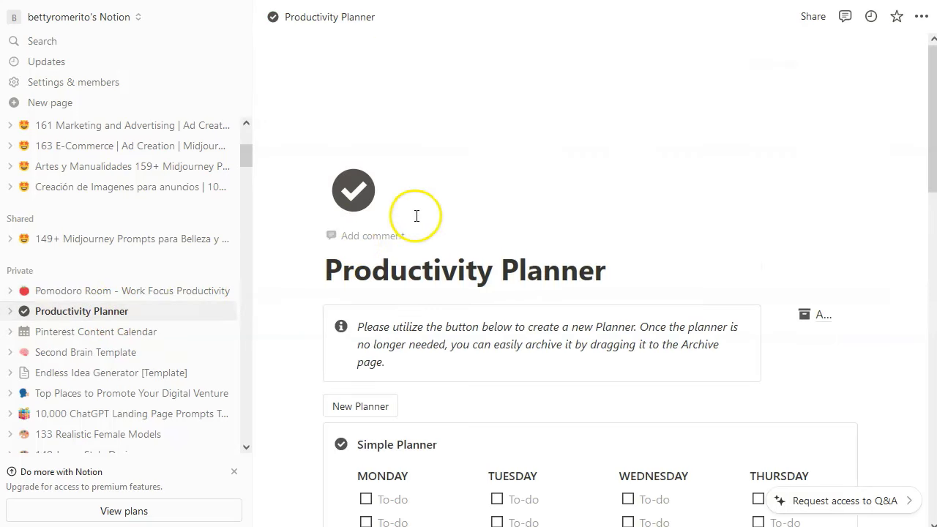
scroll(417, 205, "down", 1)
scroll(585, 220, "down", 1)
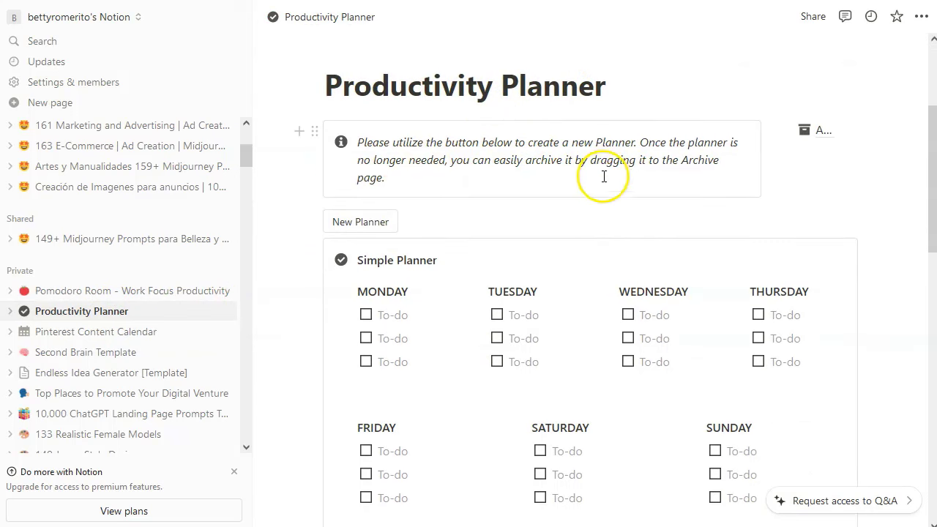
scroll(451, 210, "down", 1)
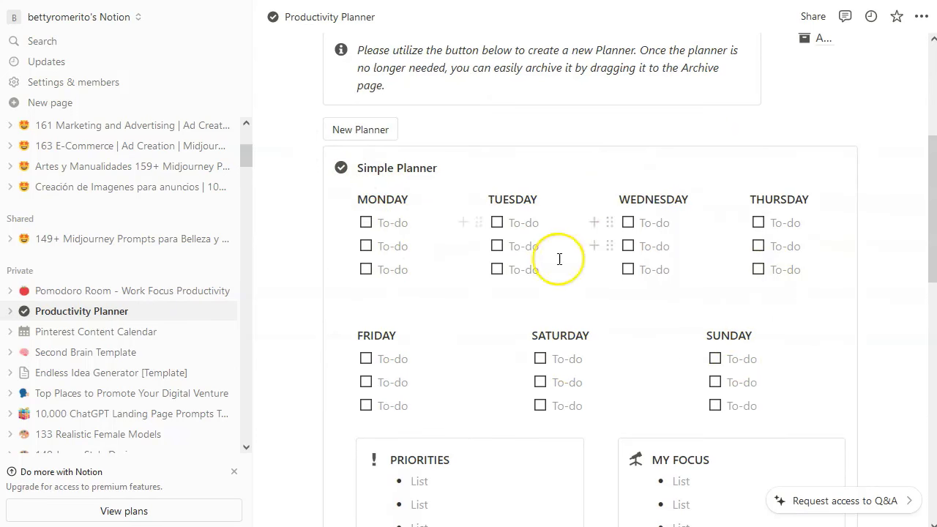
left_click(388, 225)
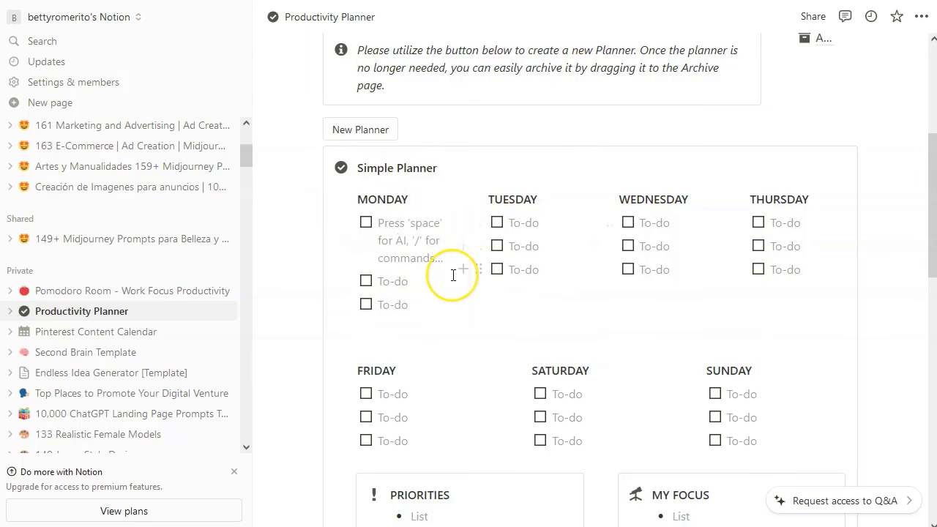
type("crear video yt")
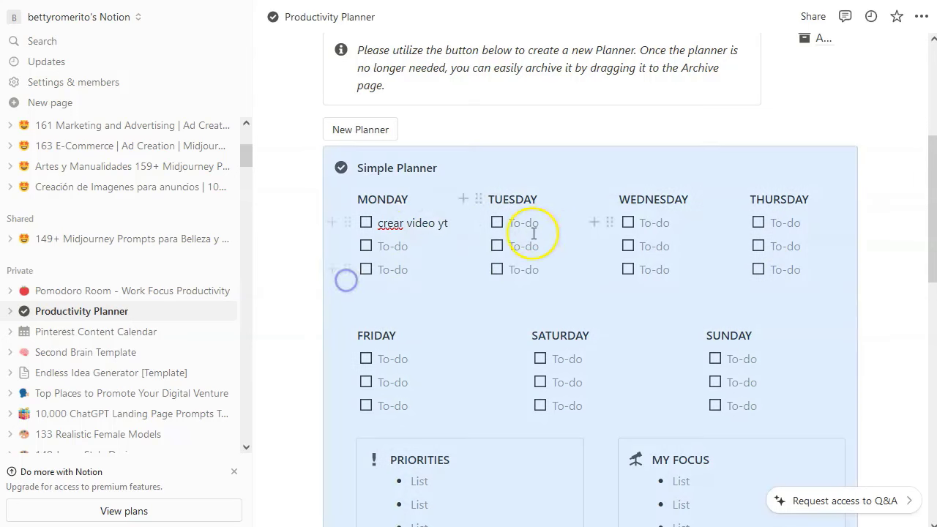
key("Return")
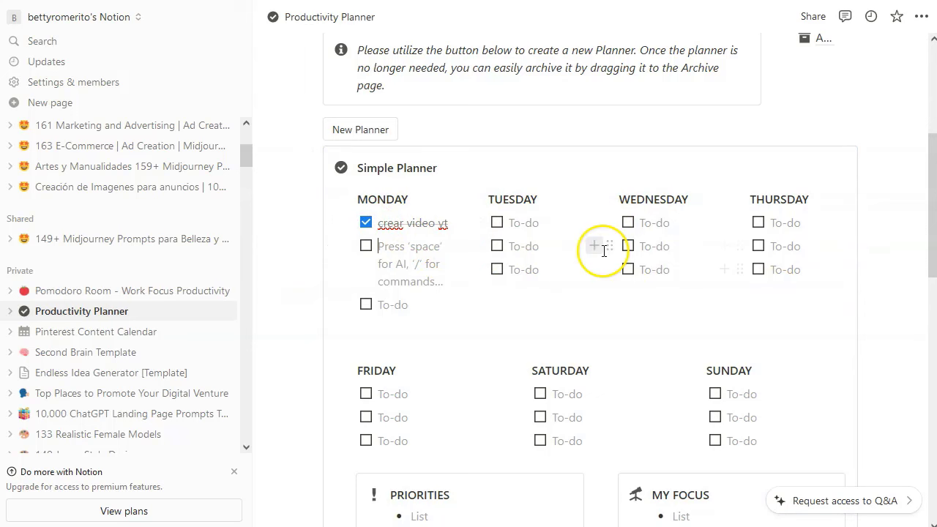
Examine the remaining Productivity Planner sections, including Priorities, My Focus and the second Simple Planner
scroll(516, 254, "down", 6)
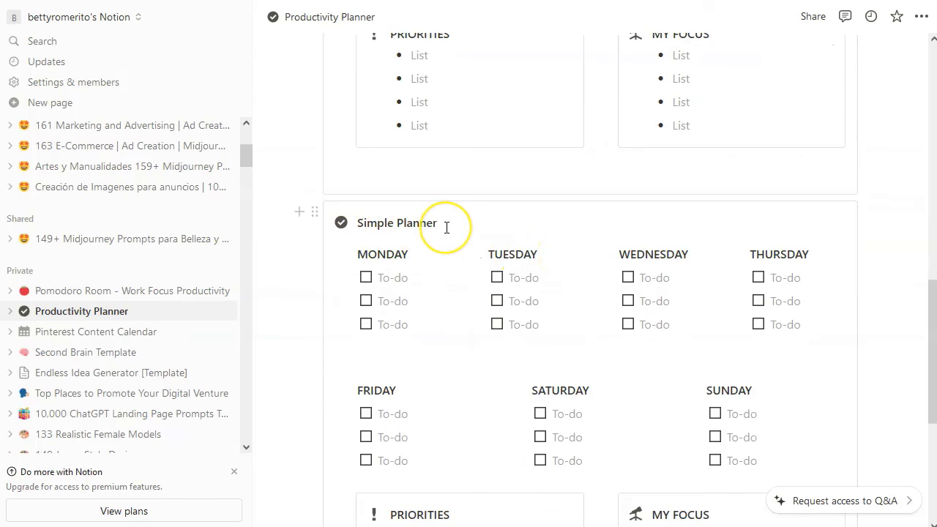
scroll(446, 228, "down", 4)
scroll(450, 230, "up", 7)
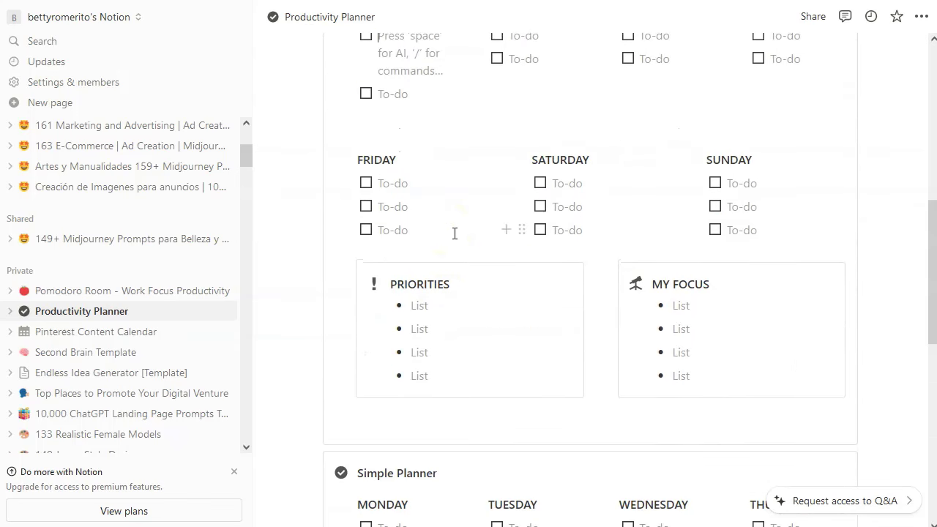
Open the Pinterest Content Calendar page and create an entry from the New Pin template
left_click(86, 337)
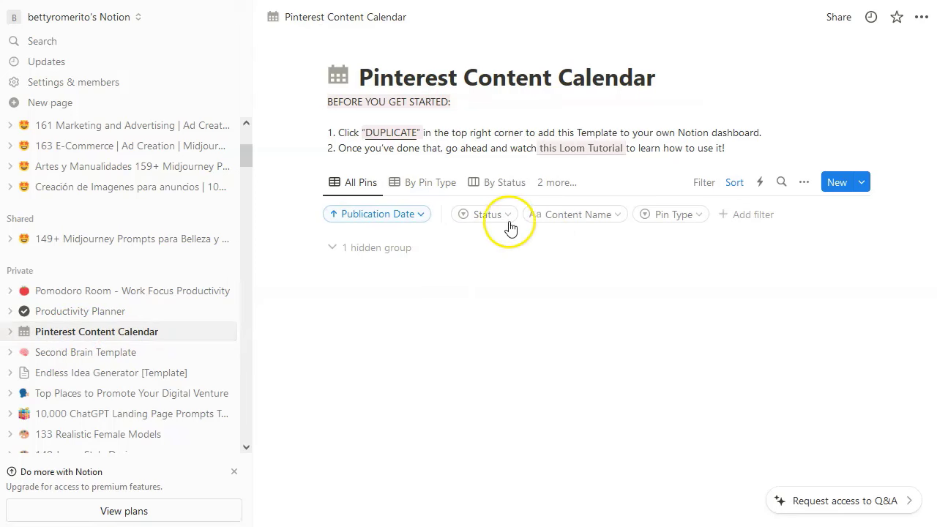
left_click(863, 186)
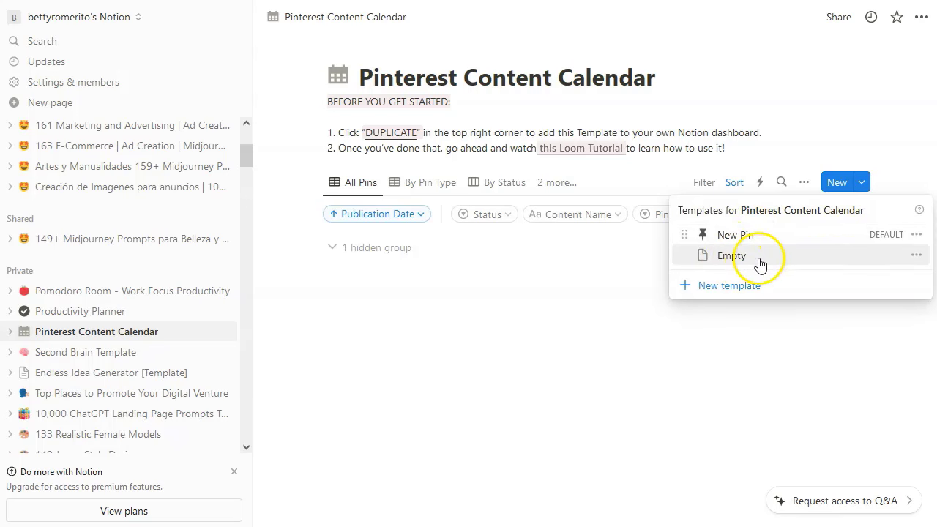
left_click(738, 237)
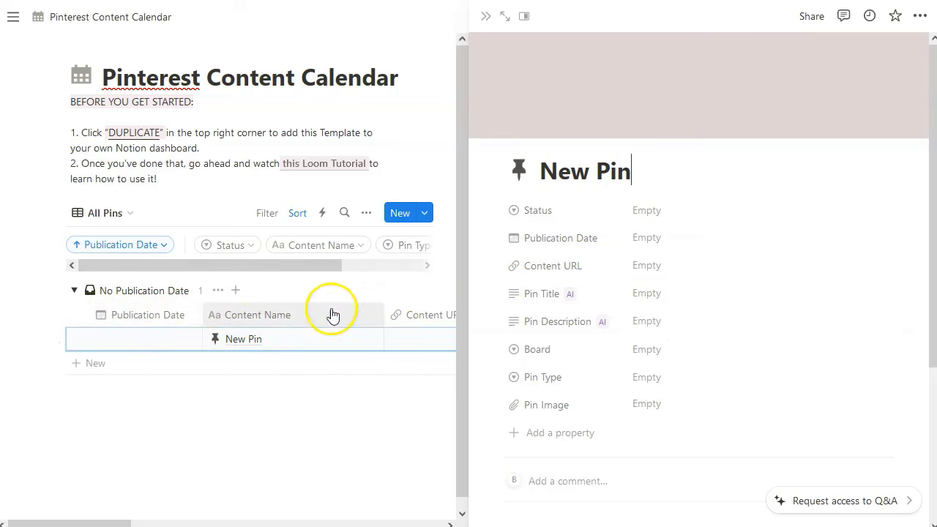
Open the Second Brain Template page and examine its Quick Entry, Core Databases, Dashboards and Inboxes sections
left_click(14, 16)
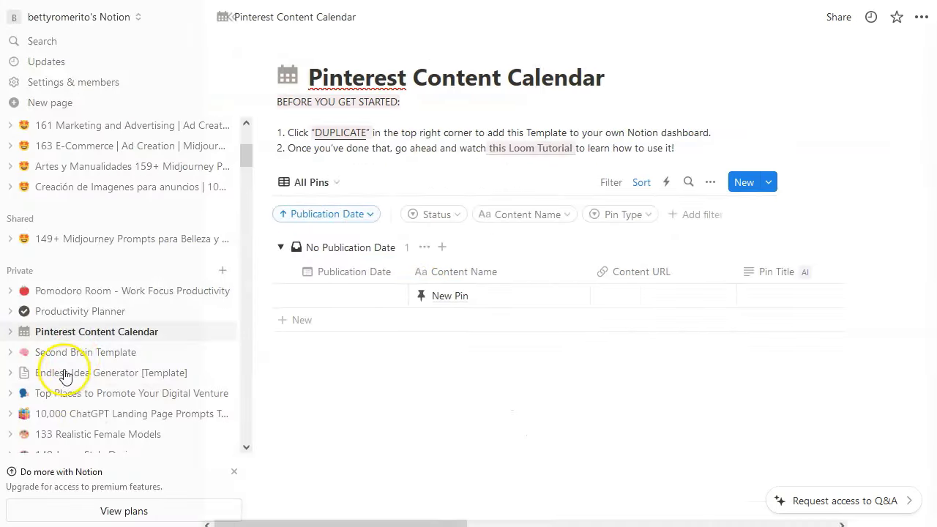
left_click(77, 358)
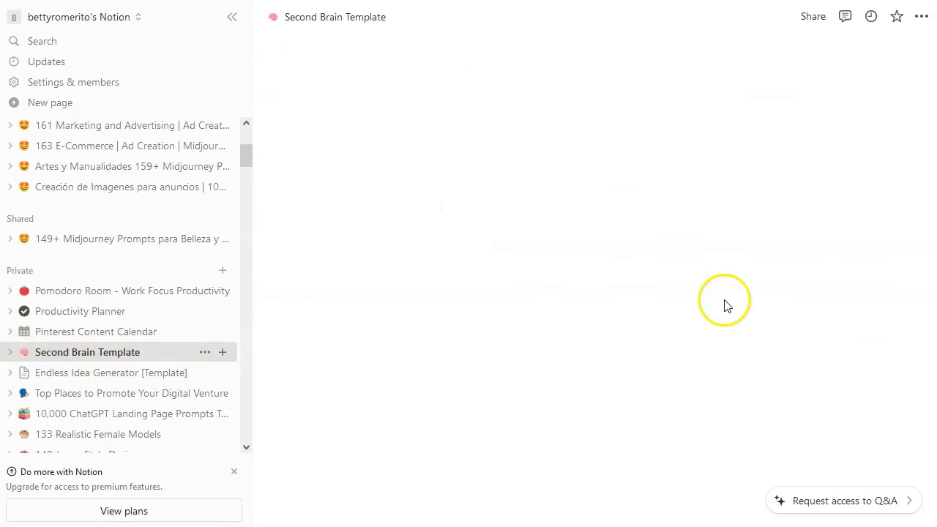
scroll(482, 199, "down", 2)
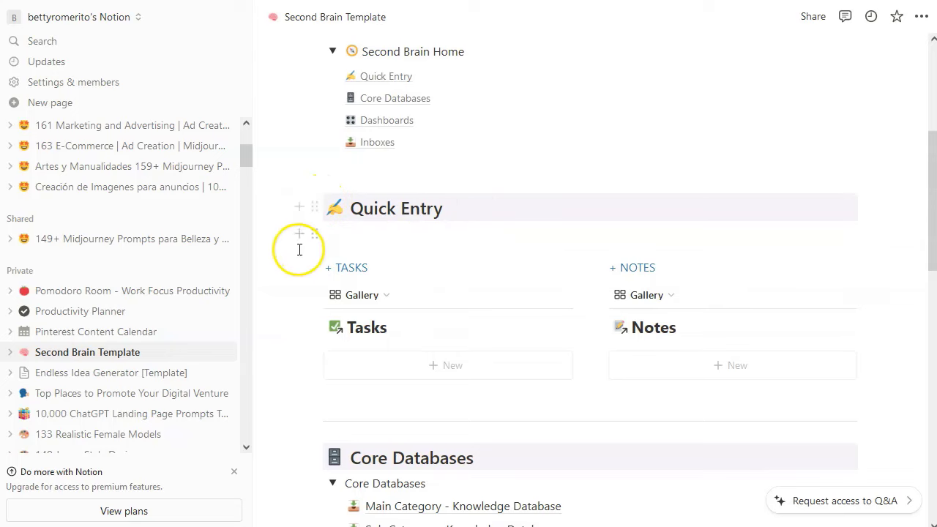
scroll(299, 249, "down", 5)
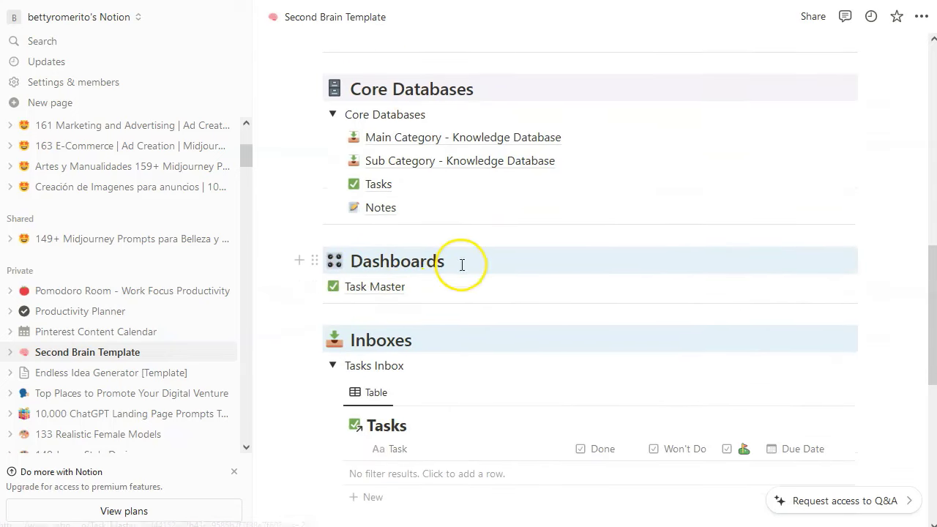
scroll(439, 249, "down", 1)
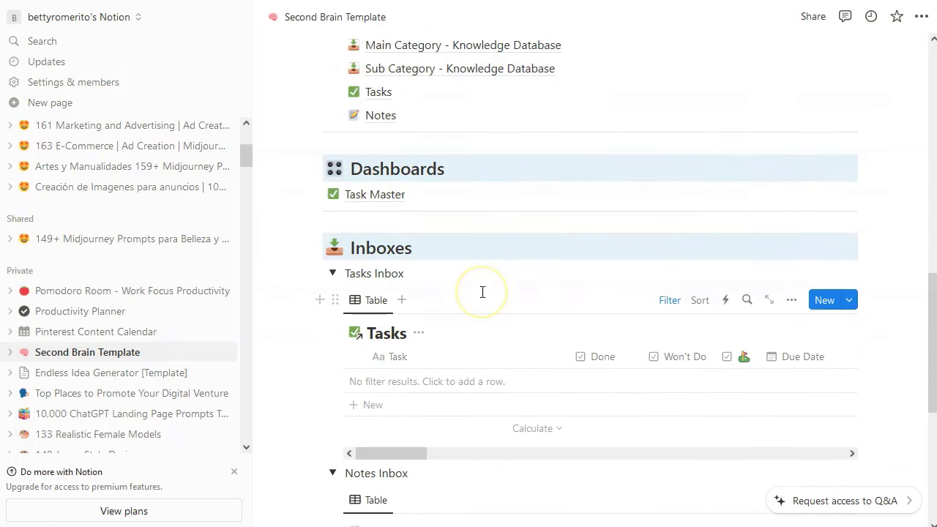
scroll(482, 292, "up", 10)
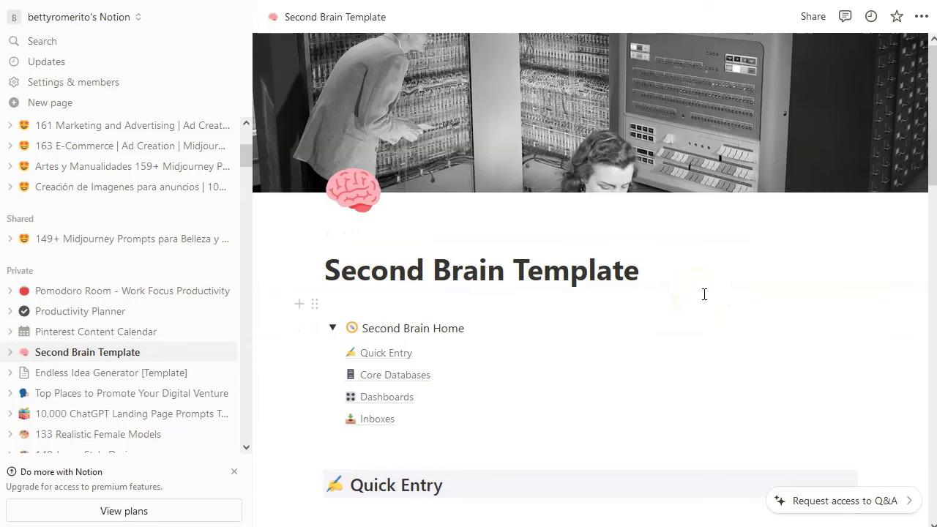
Open the workspace's template gallery and preview the Social Media Calendar template from the Marketing category
scroll(110, 344, "down", 10)
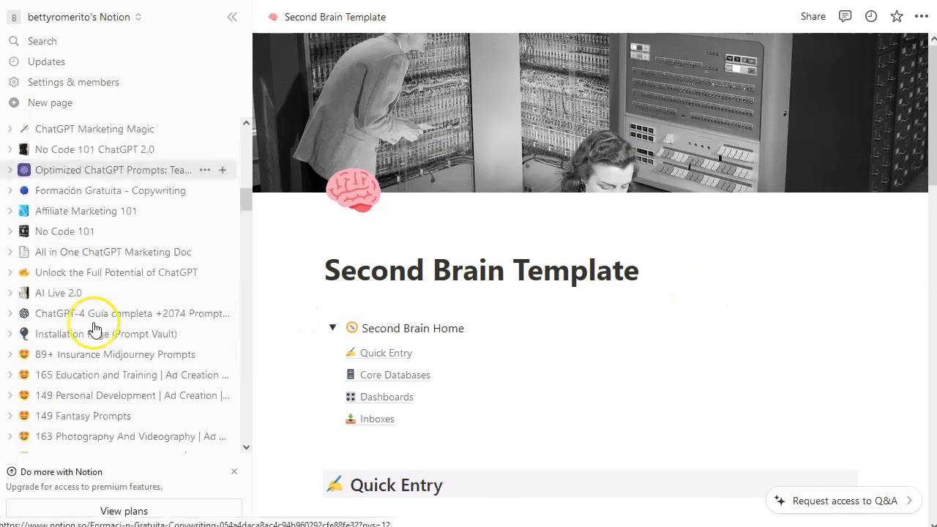
scroll(91, 358, "down", 15)
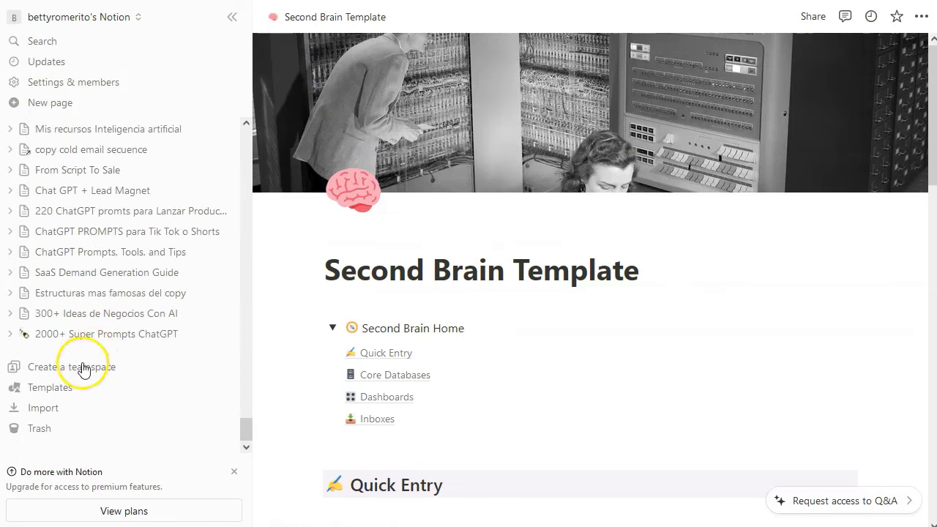
left_click(49, 393)
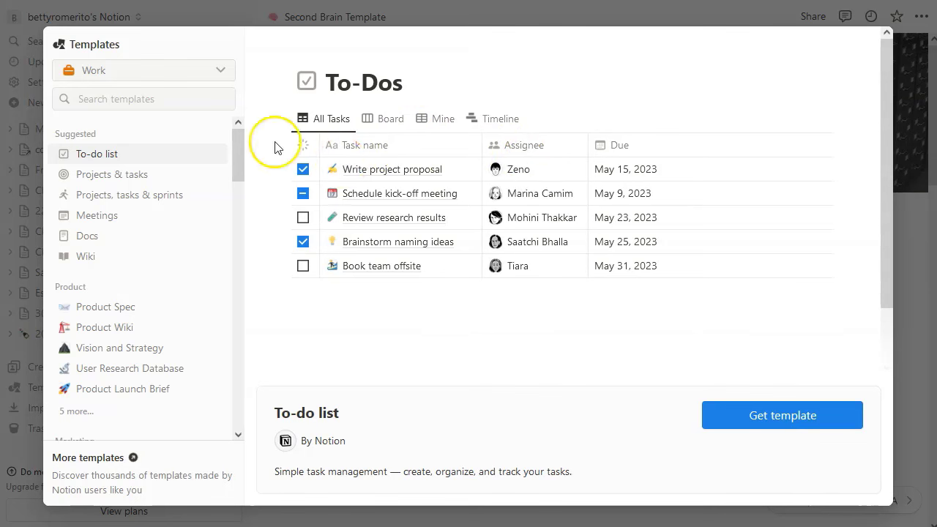
scroll(61, 260, "down", 5)
scroll(62, 261, "down", 2)
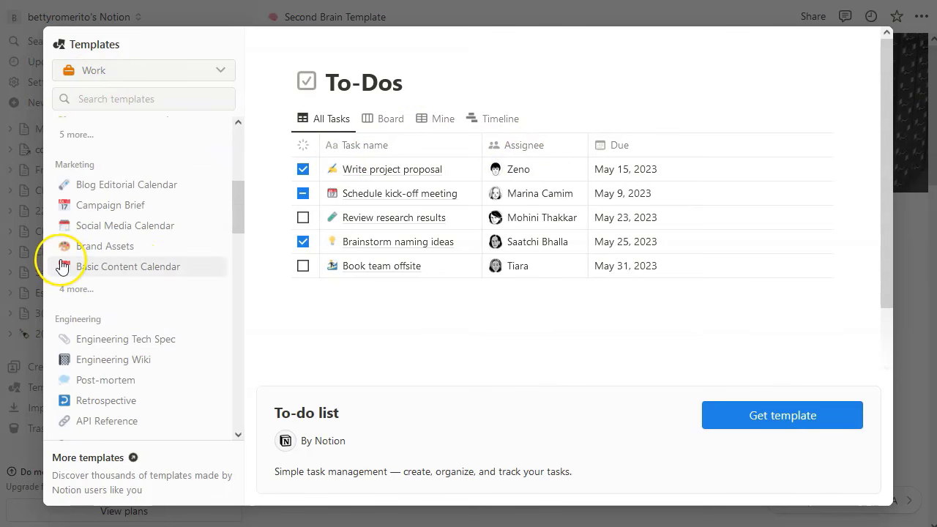
left_click(111, 228)
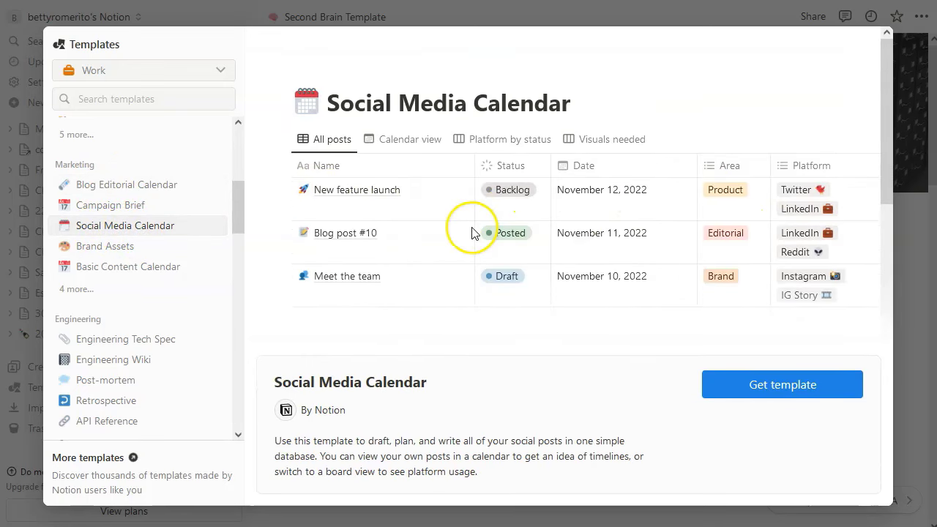
scroll(435, 232, "down", 3)
scroll(433, 235, "up", 3)
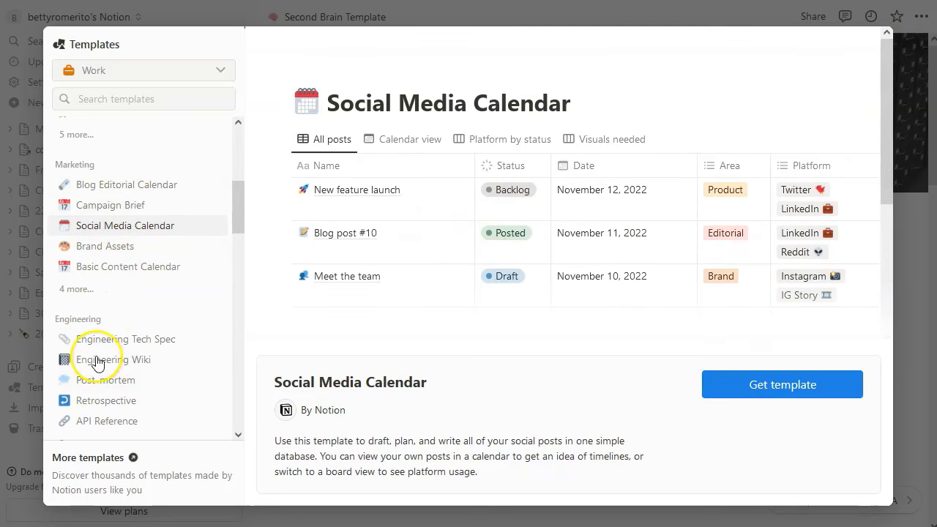
Preview the Simple Design Moodboard template from the Design category and look through its gallery of images
scroll(103, 341, "down", 3)
scroll(102, 341, "down", 1)
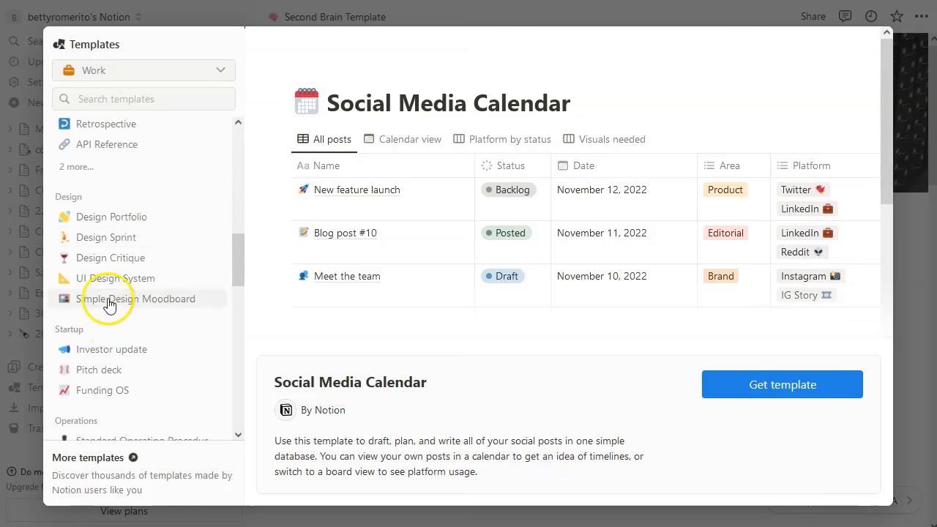
left_click(101, 302)
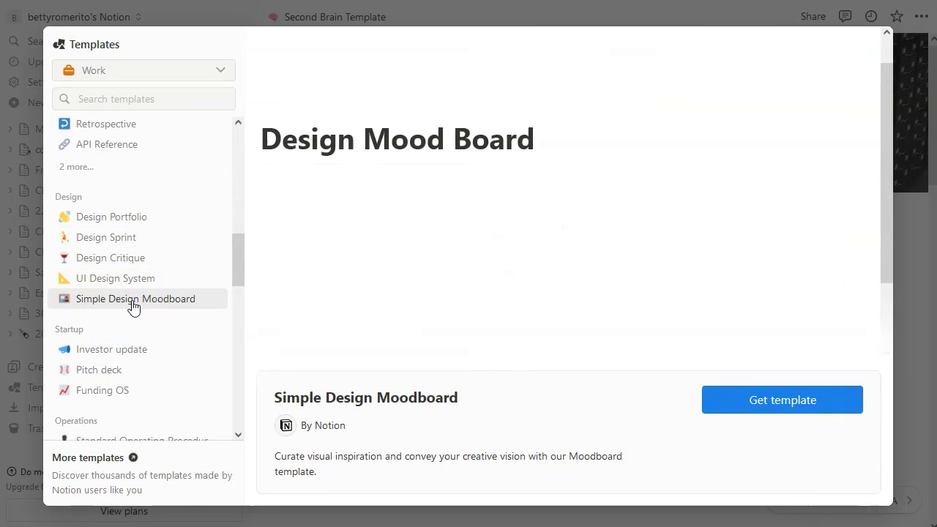
scroll(393, 273, "down", 1)
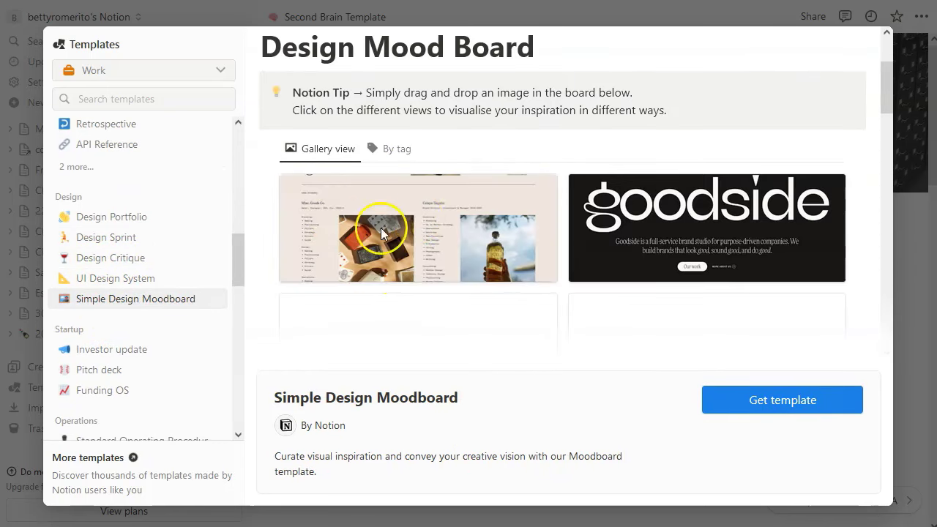
scroll(440, 260, "down", 2)
scroll(439, 260, "down", 3)
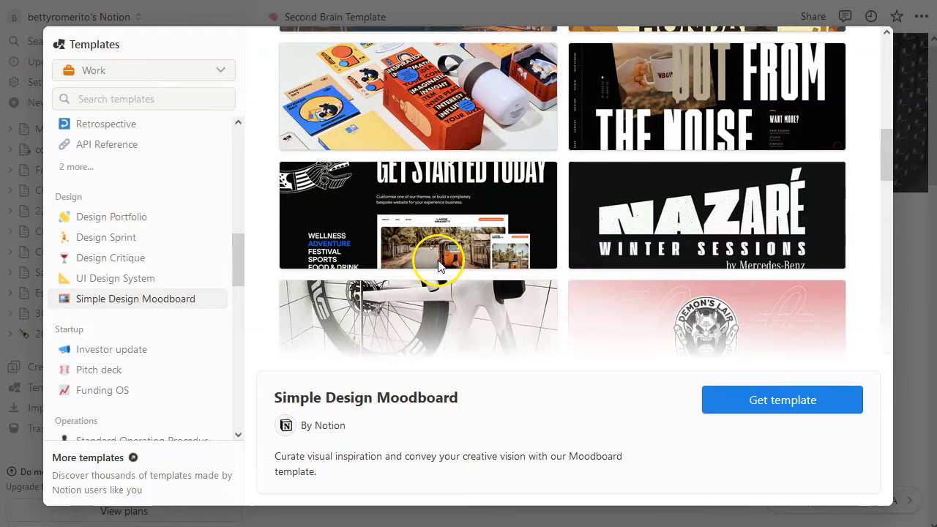
scroll(607, 224, "down", 5)
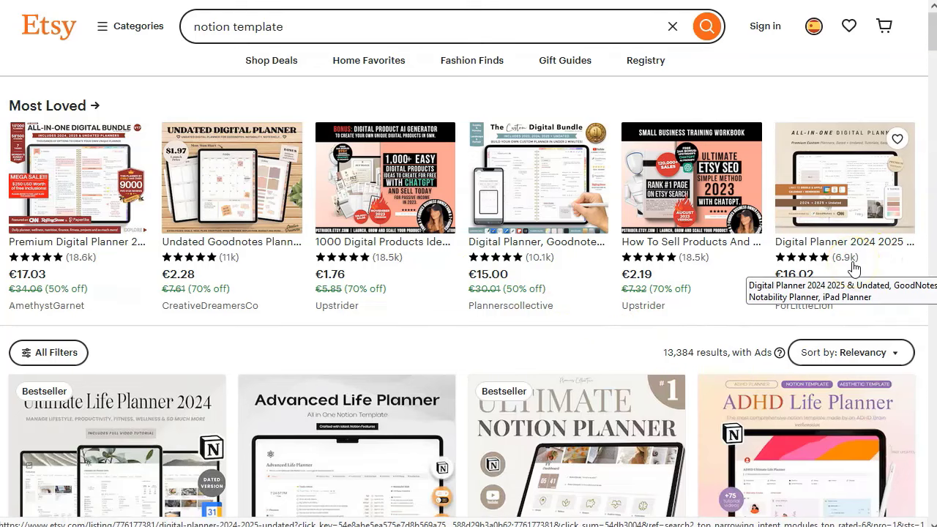
Switch to the Etsy results for "notion template" and examine the planner listings with their prices and ratings
scroll(237, 303, "down", 3)
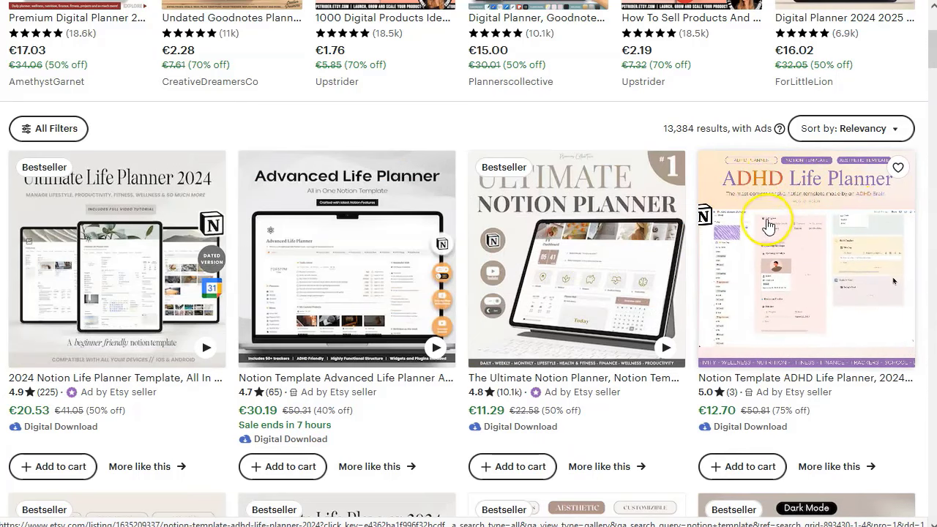
scroll(776, 219, "down", 6)
scroll(85, 317, "down", 18)
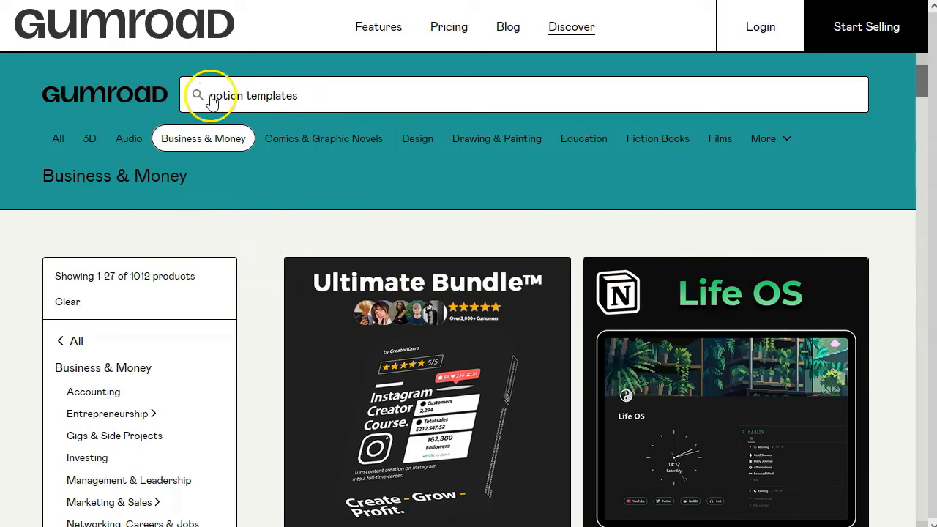
Switch to Gumroad's Business & Money results for "notion templates" and examine the products' titles, prices and ratings
scroll(271, 260, "down", 2)
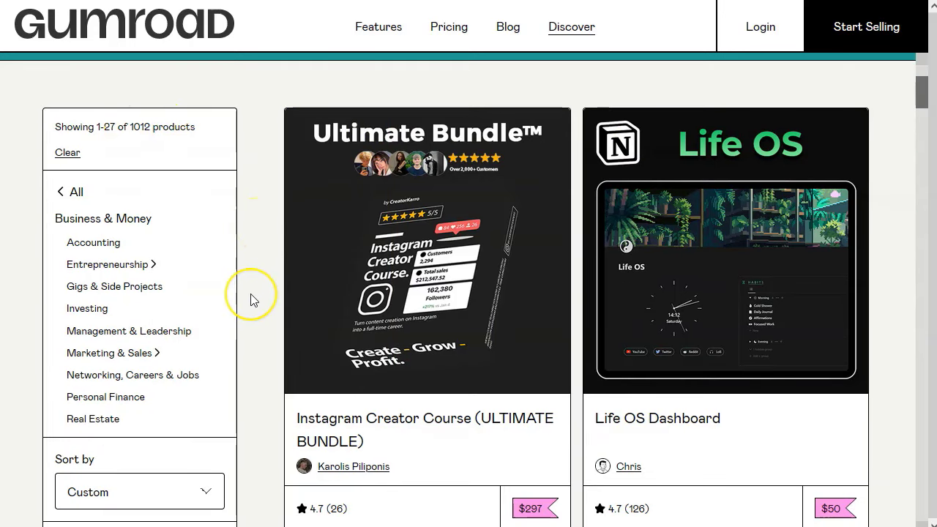
scroll(250, 300, "down", 2)
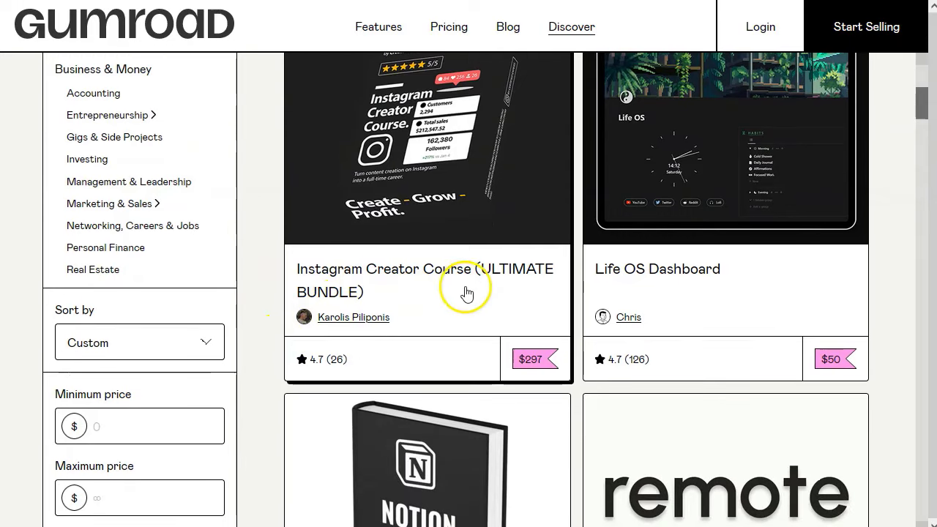
scroll(464, 290, "down", 1)
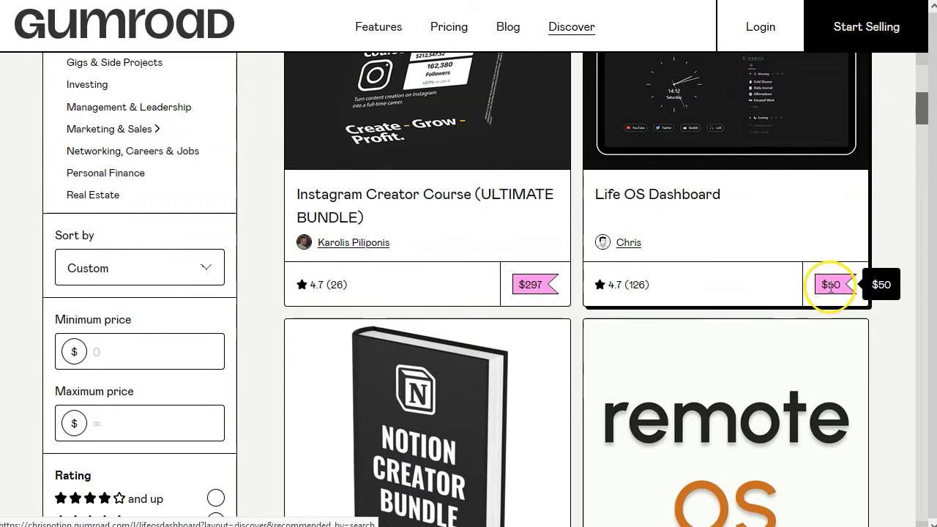
scroll(659, 289, "down", 3)
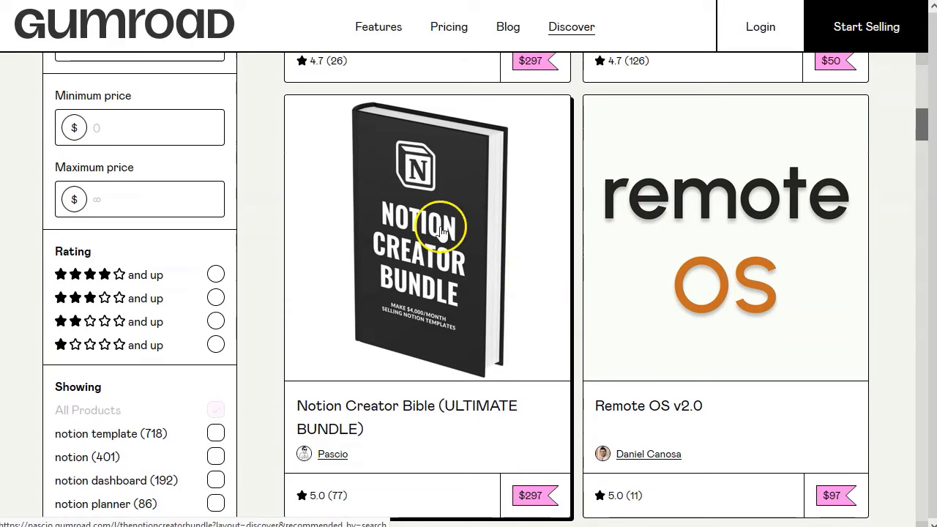
scroll(432, 256, "down", 2)
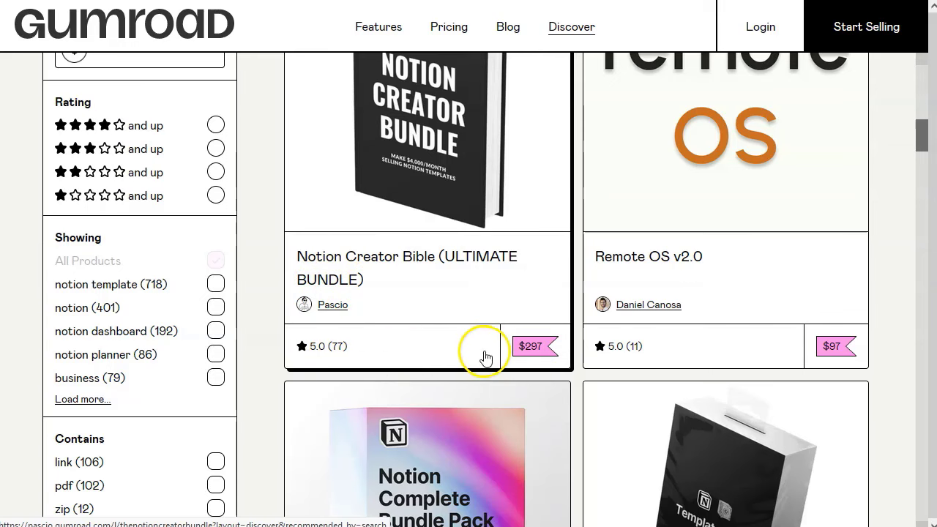
scroll(604, 364, "down", 1)
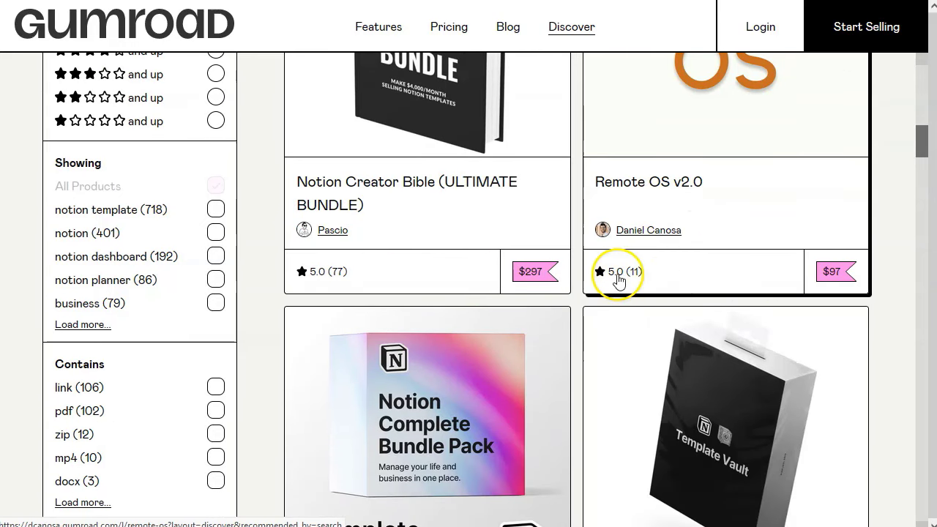
scroll(617, 278, "down", 2)
scroll(646, 279, "down", 2)
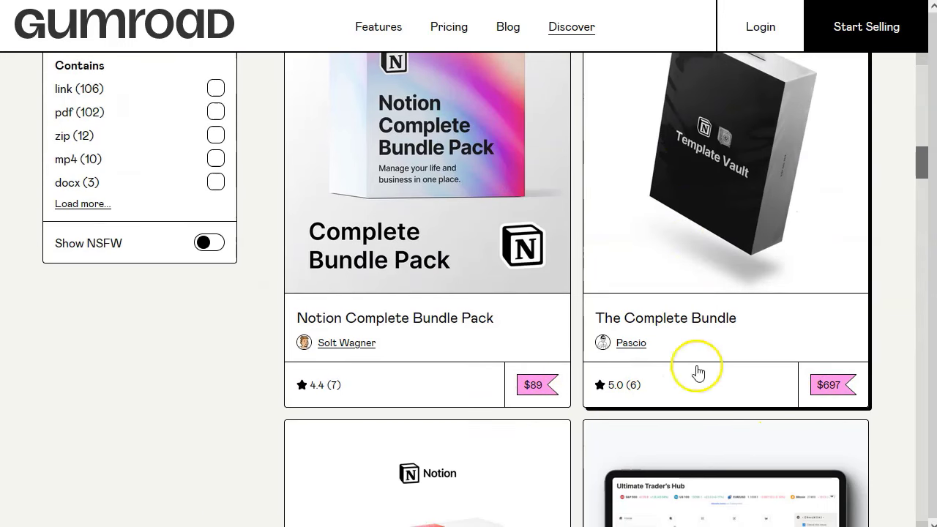
scroll(489, 331, "down", 3)
scroll(483, 333, "down", 3)
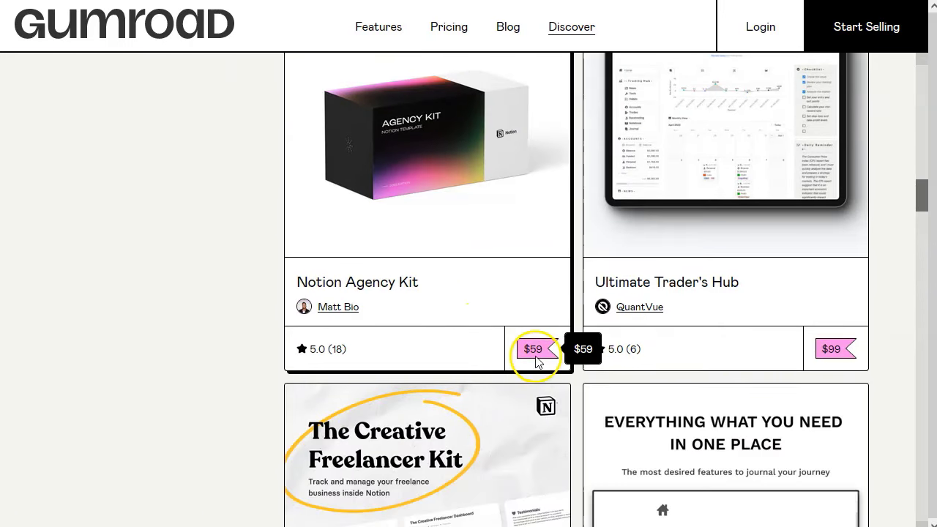
scroll(628, 330, "down", 5)
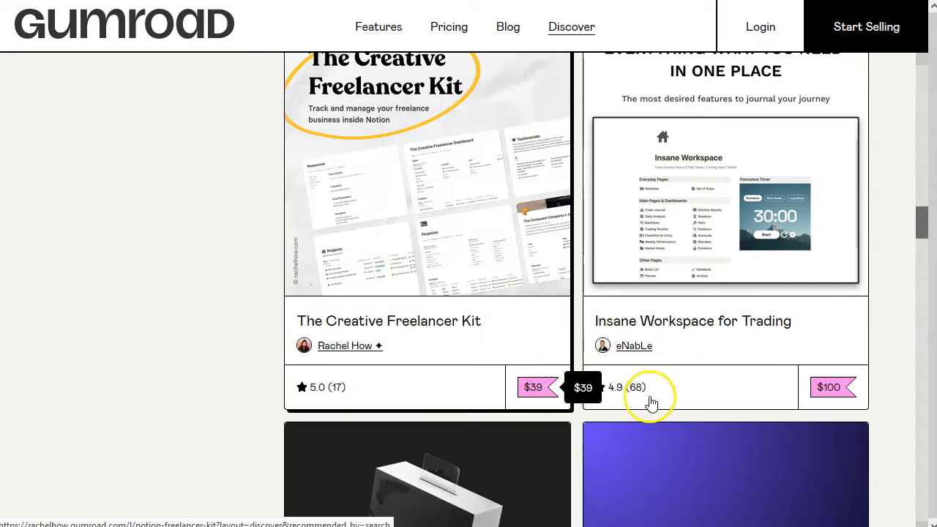
scroll(735, 388, "down", 5)
scroll(418, 391, "down", 2)
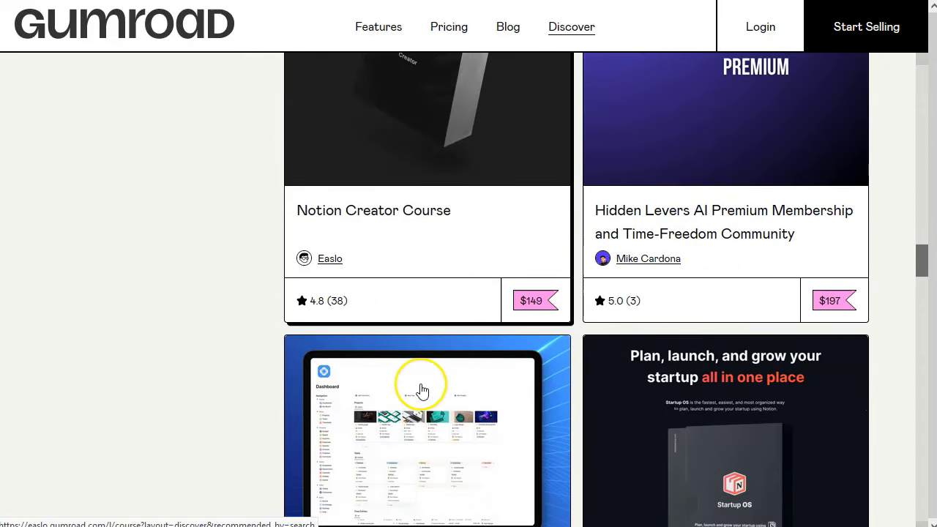
scroll(430, 391, "down", 4)
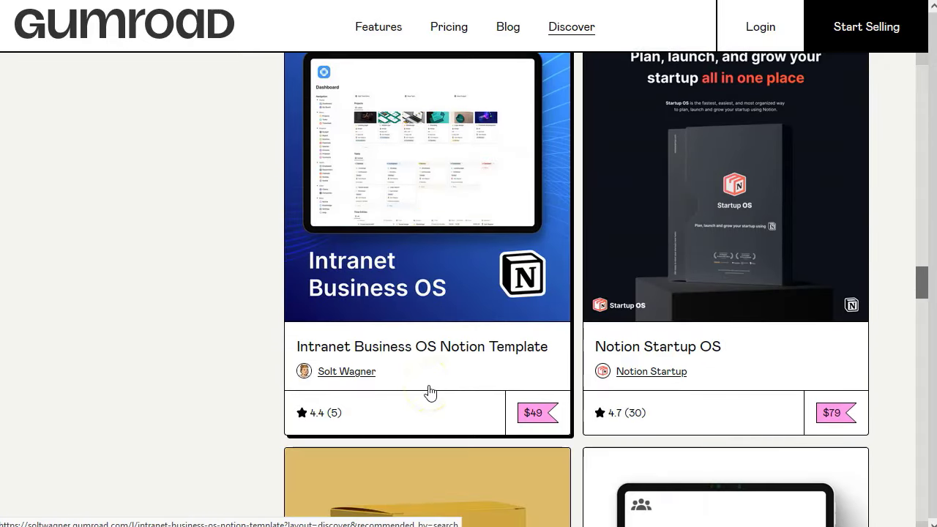
scroll(527, 300, "down", 6)
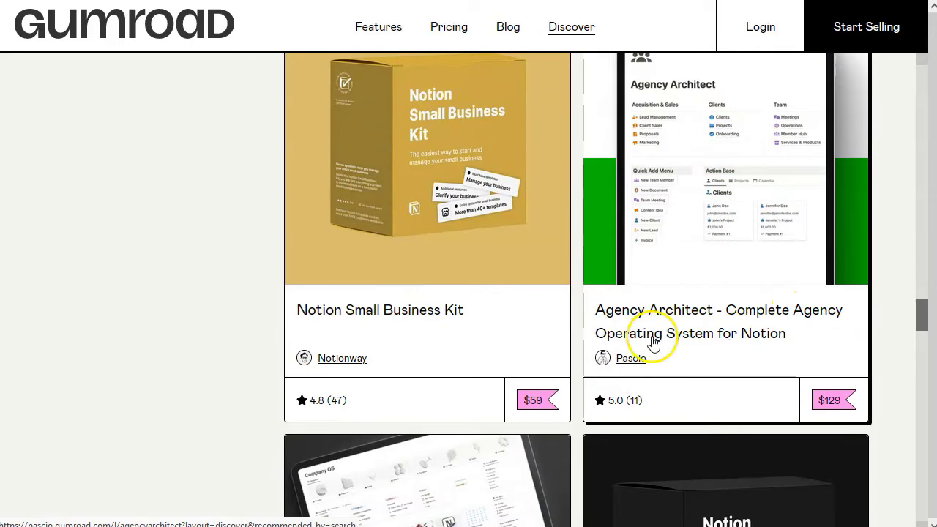
scroll(752, 350, "down", 8)
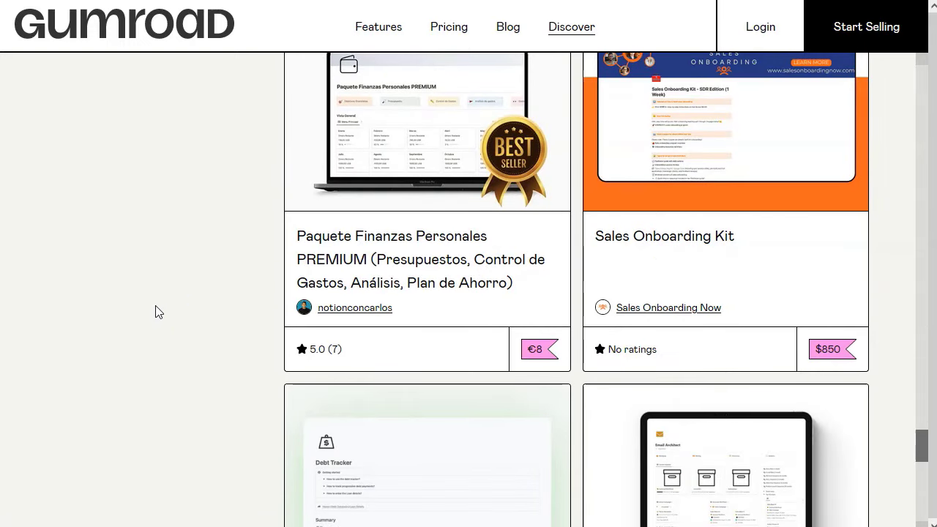
scroll(156, 312, "up", 8)
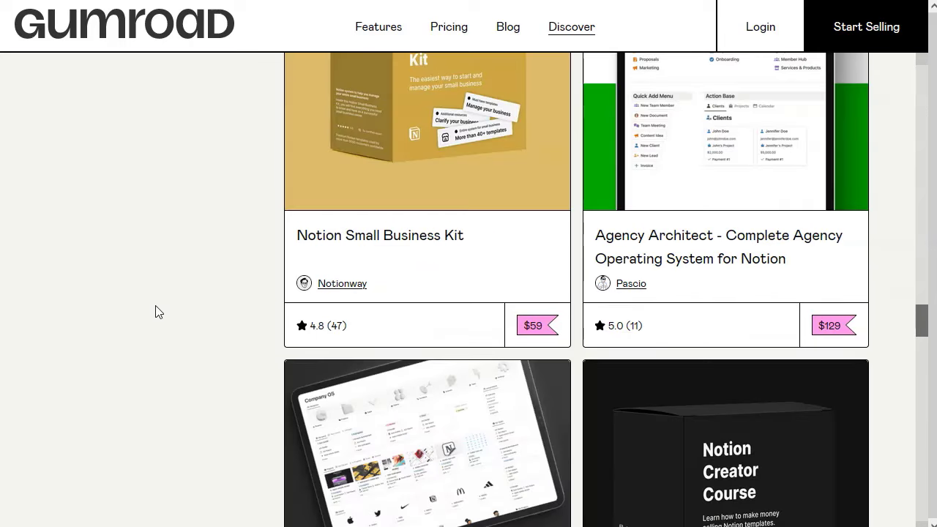
scroll(156, 312, "up", 4)
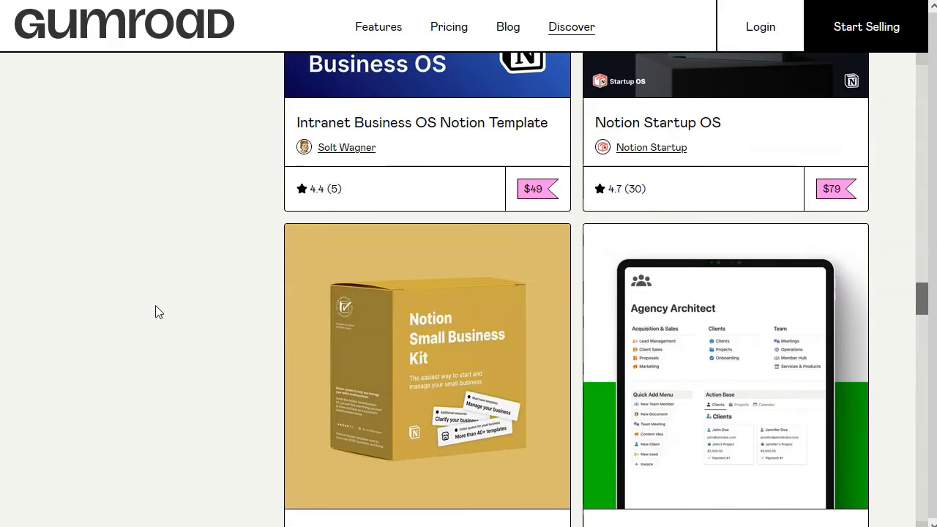